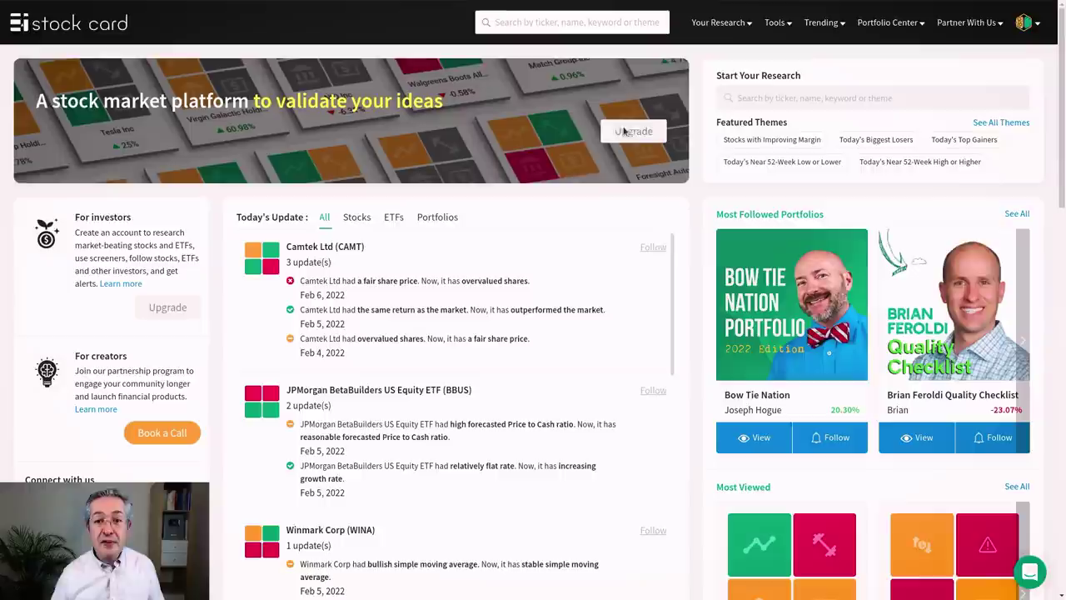
Step: Go to the Stock Screener page listing the seven saved screeners
click(775, 25)
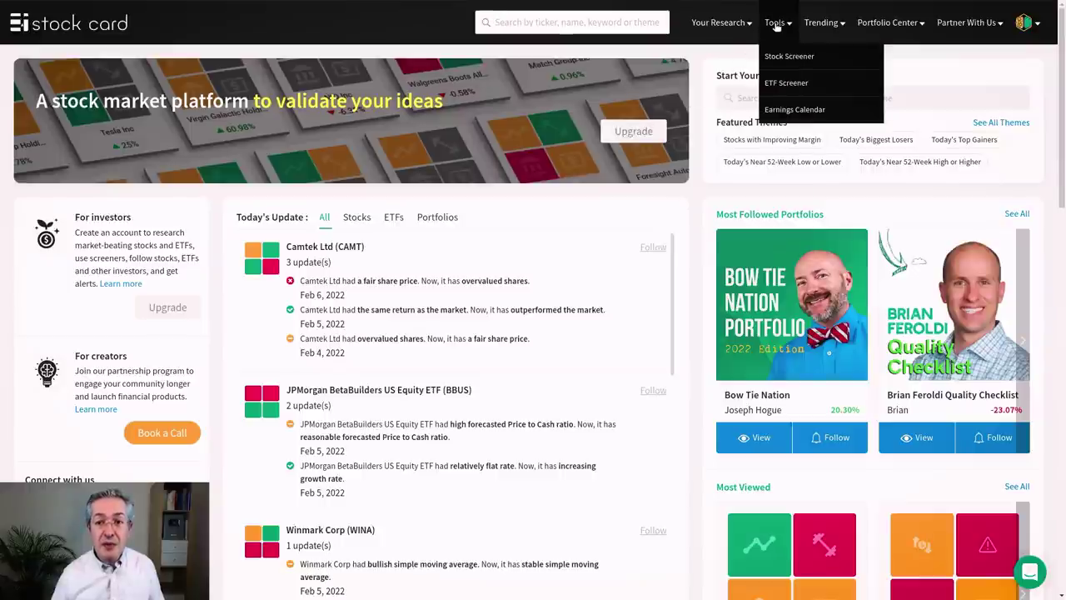
click(774, 55)
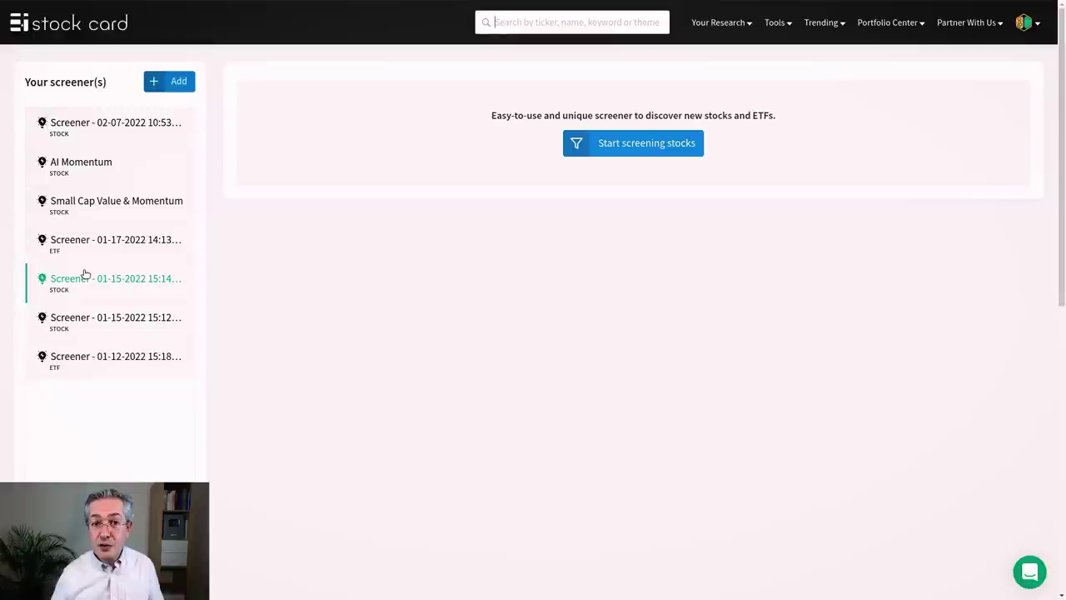
Step: Start a new screener named 'Value and Momentum', save it, and reopen its filters
click(646, 140)
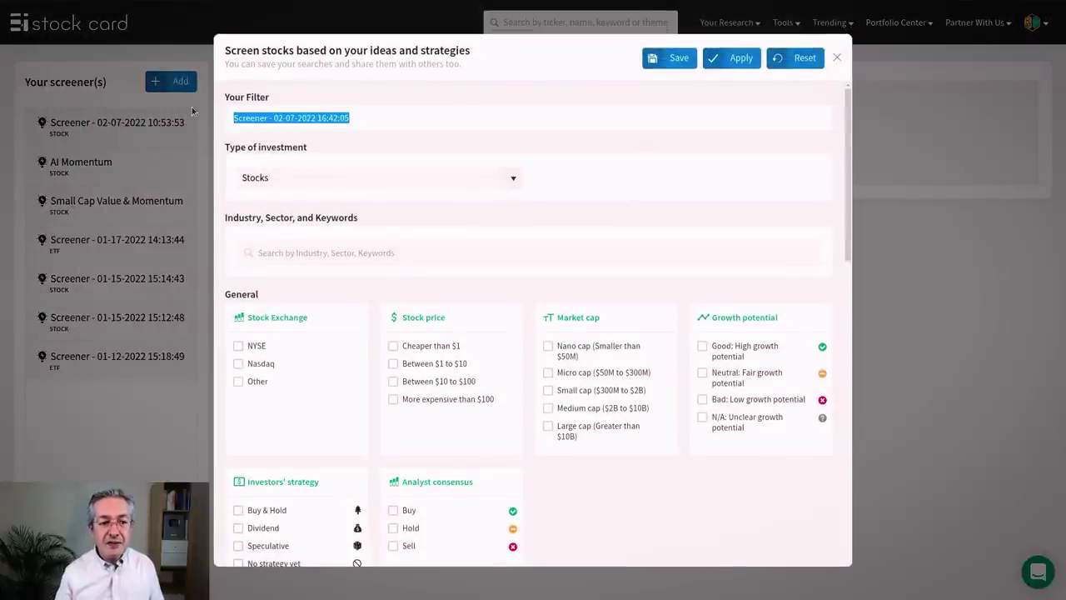
text(Value a)
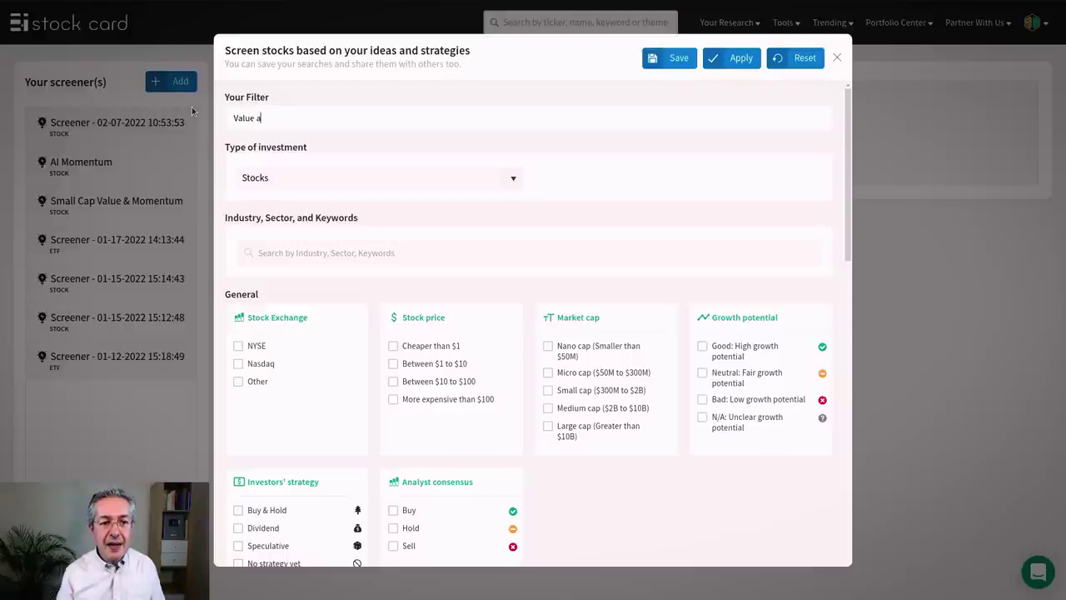
text(nd Momentum)
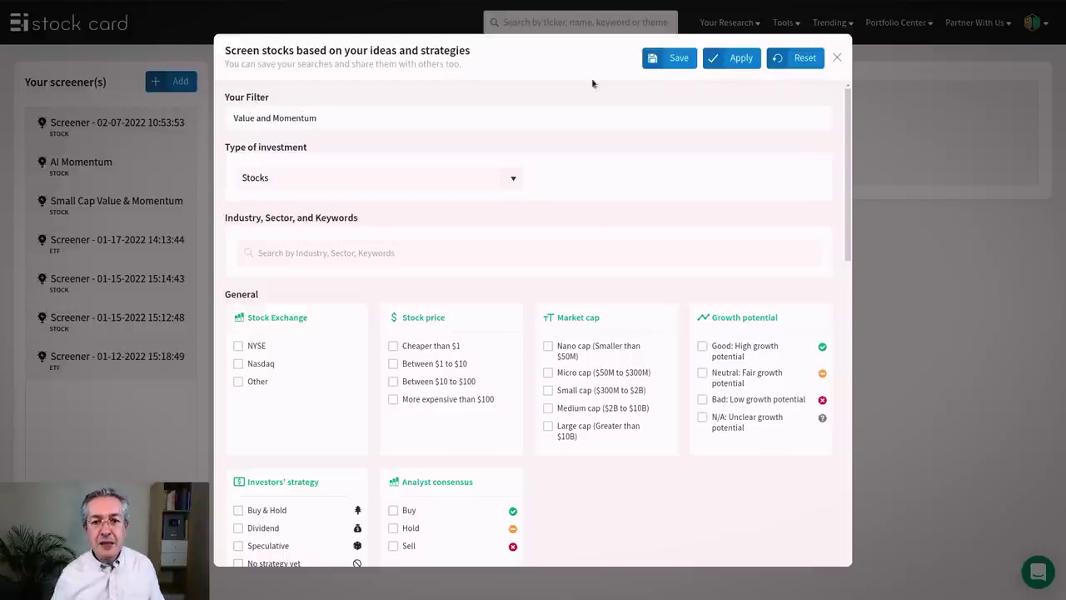
click(685, 59)
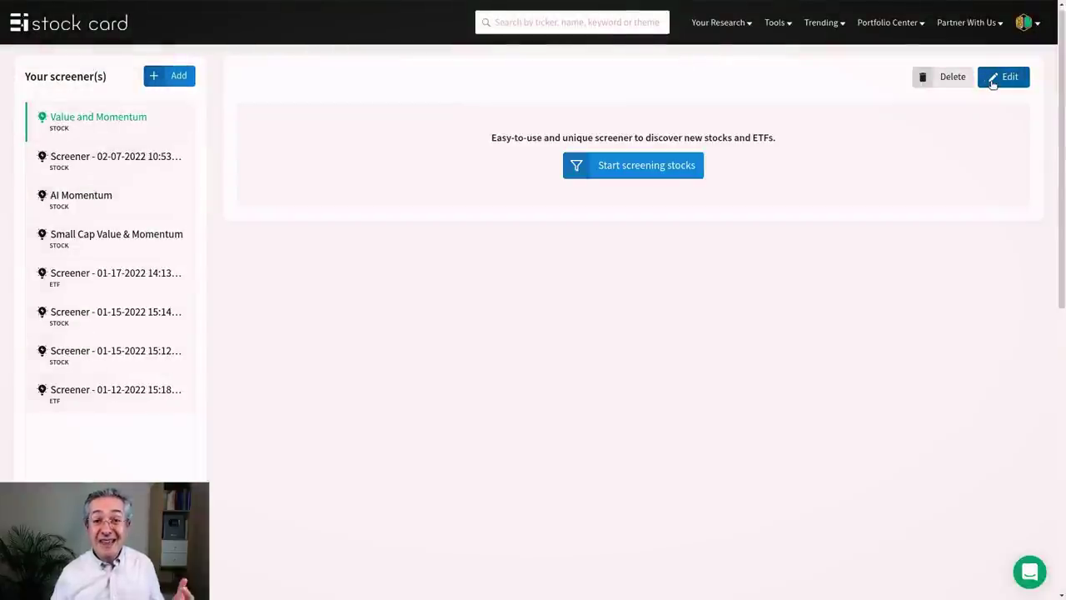
click(992, 81)
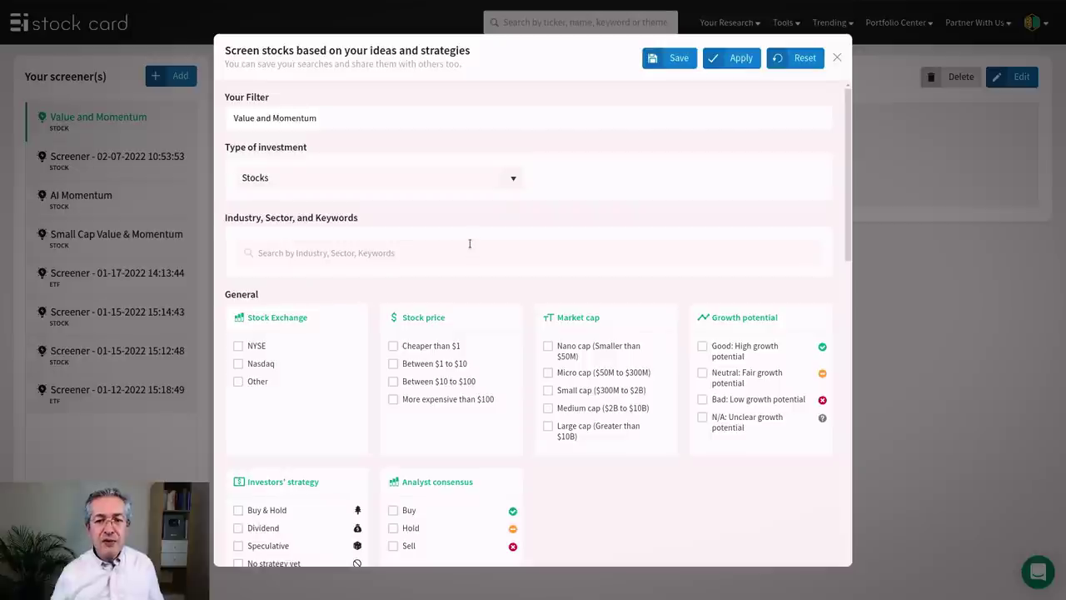
Step: Apply the Fundamental filter 'Good: Undervalued stock', giving 5427 results
scroll(470, 239, down, 2)
scroll(473, 245, down, 4)
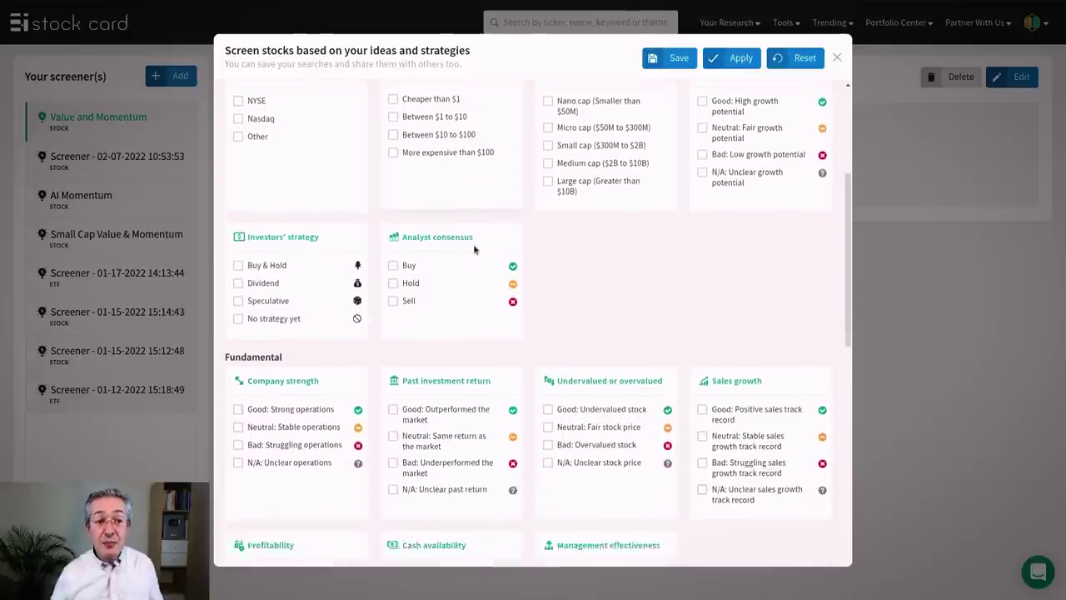
scroll(473, 245, down, 4)
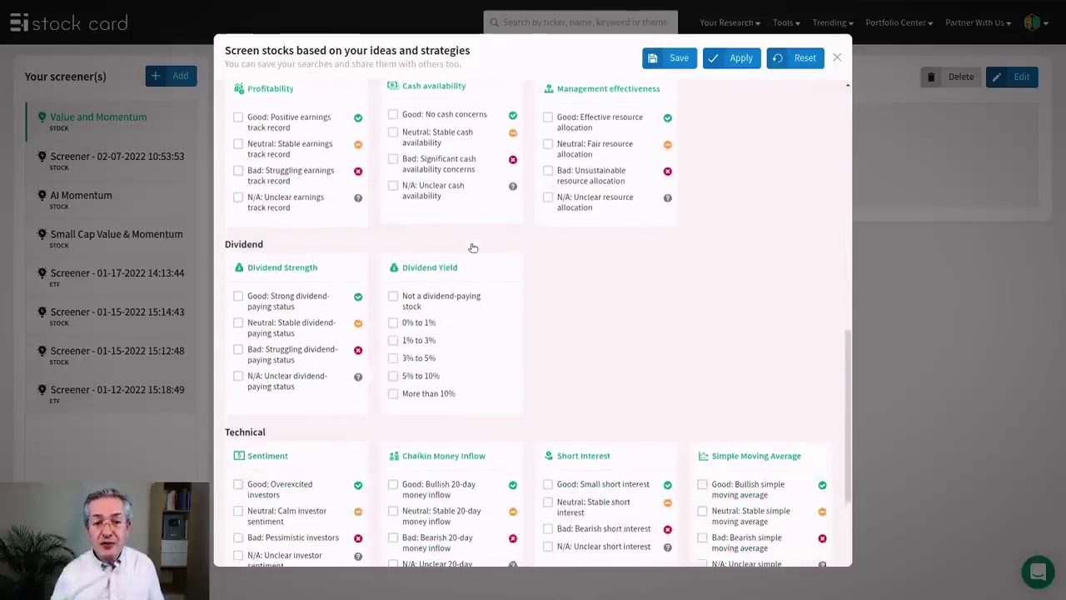
scroll(470, 243, up, 10)
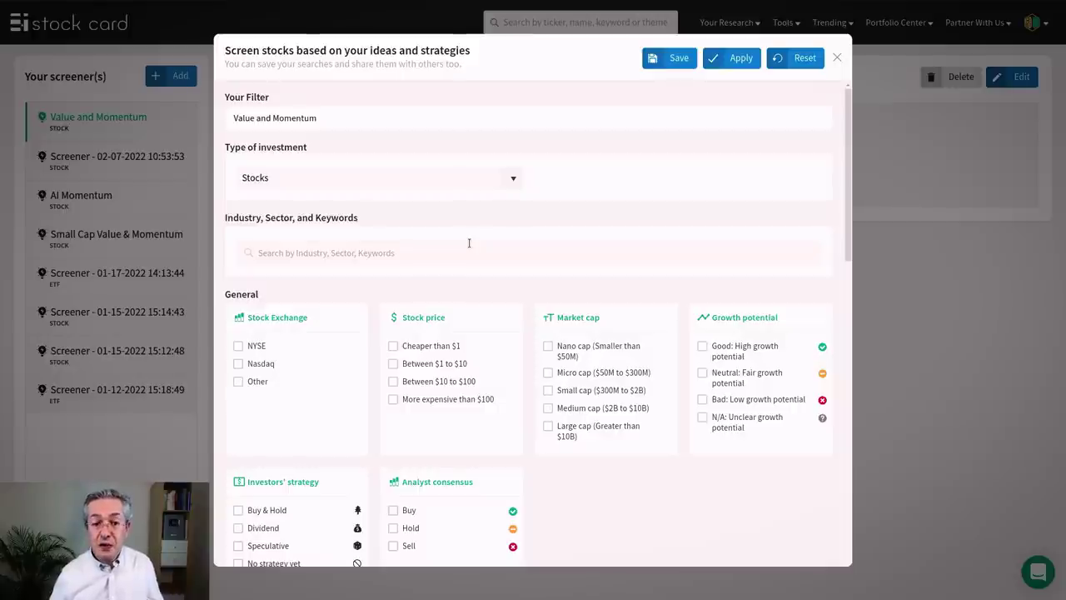
scroll(469, 242, down, 5)
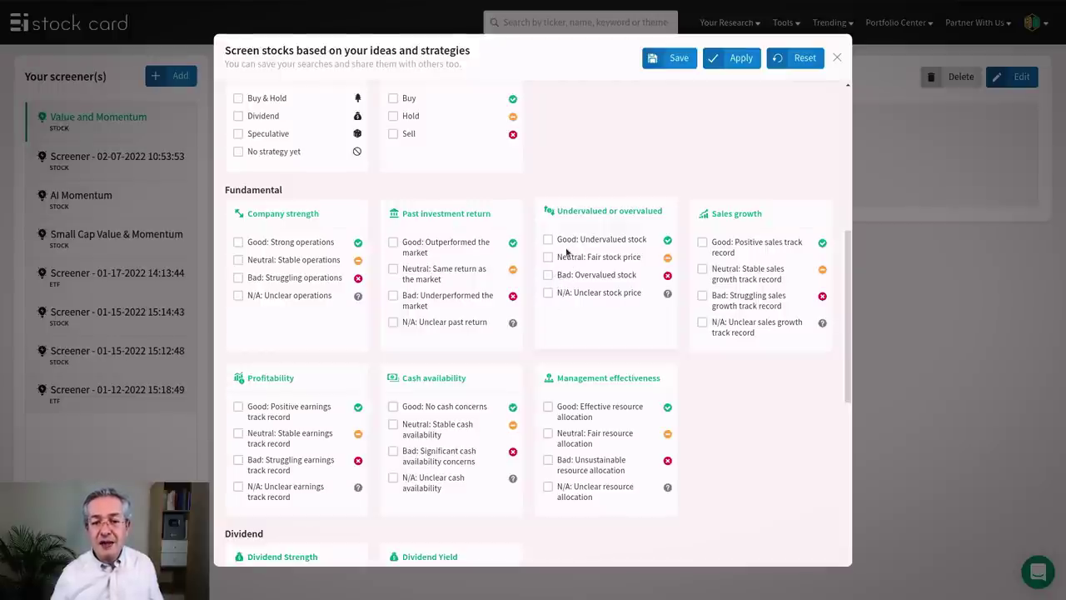
click(568, 241)
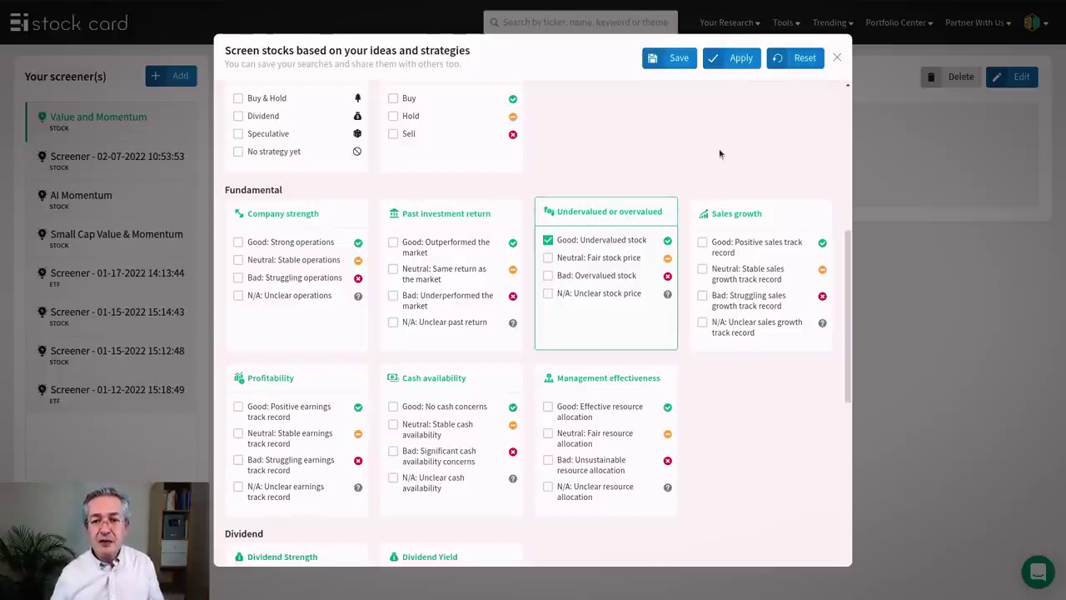
click(742, 58)
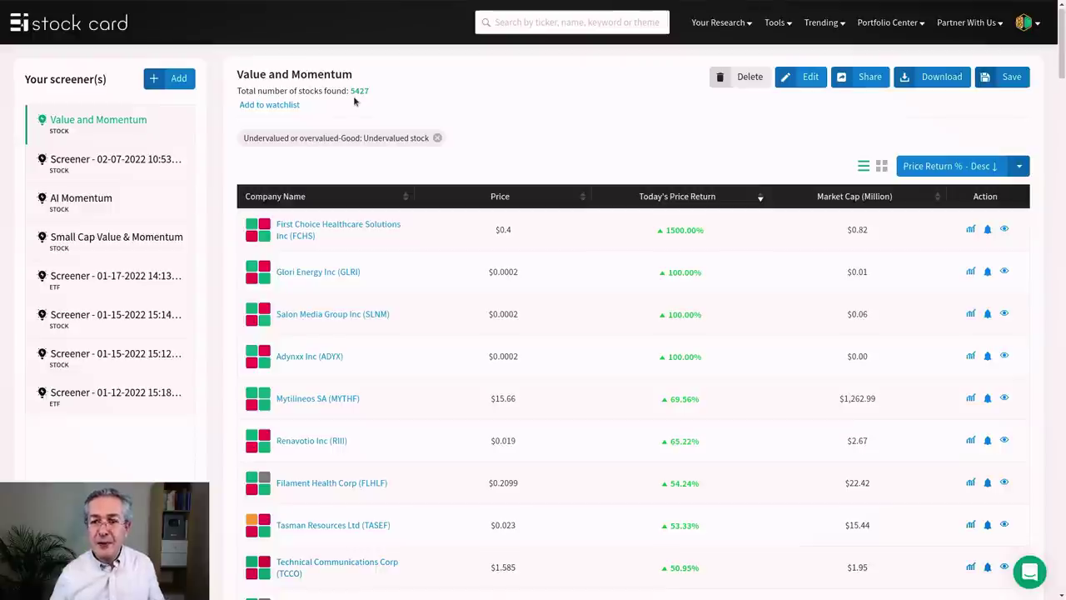
click(803, 78)
Step: Add the Past investment return filter 'Good: Outperformed the market' and apply, leaving 58 stocks
scroll(594, 343, down, 5)
scroll(595, 343, down, 6)
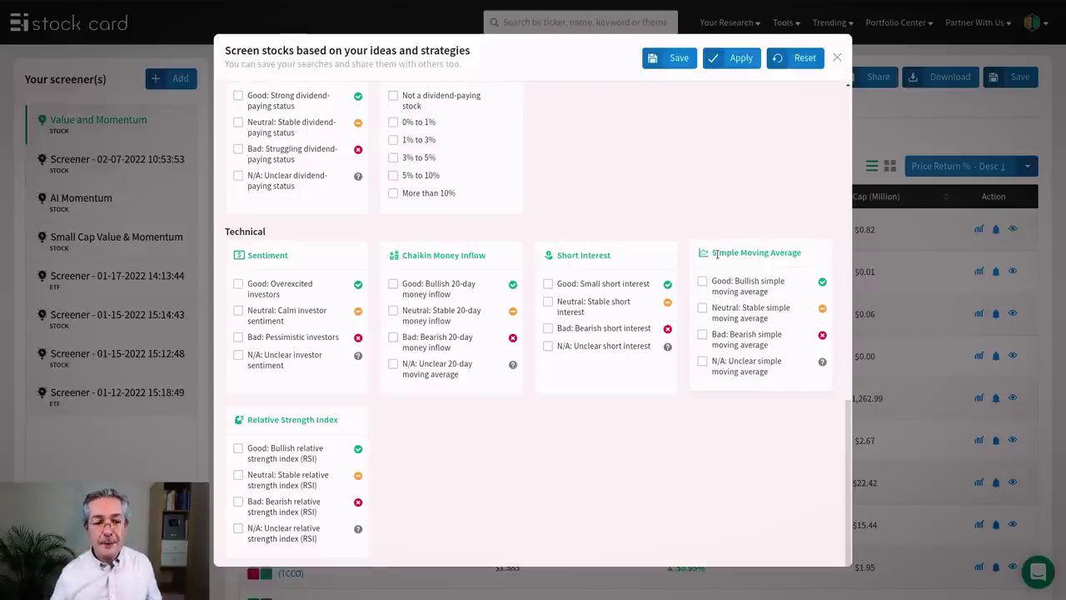
scroll(723, 304, up, 1)
scroll(723, 304, up, 6)
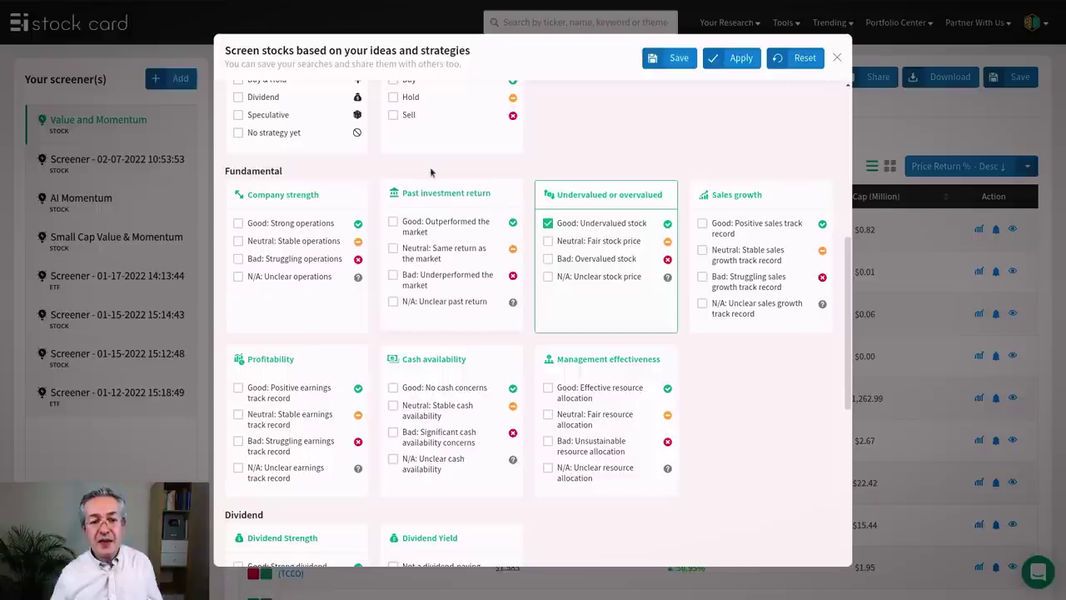
click(393, 221)
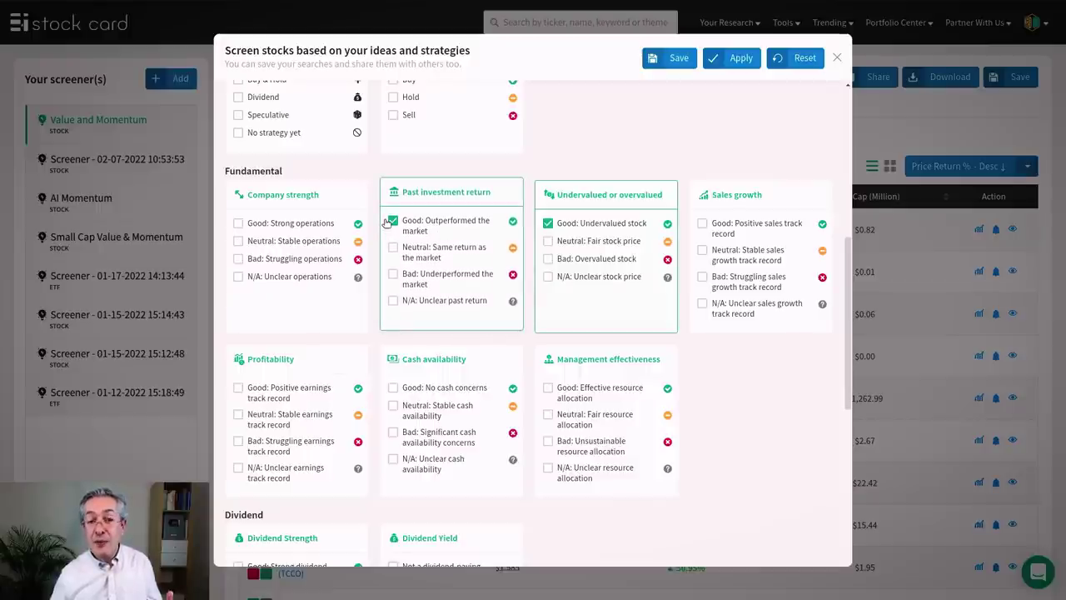
scroll(386, 219, down, 1)
scroll(385, 220, down, 5)
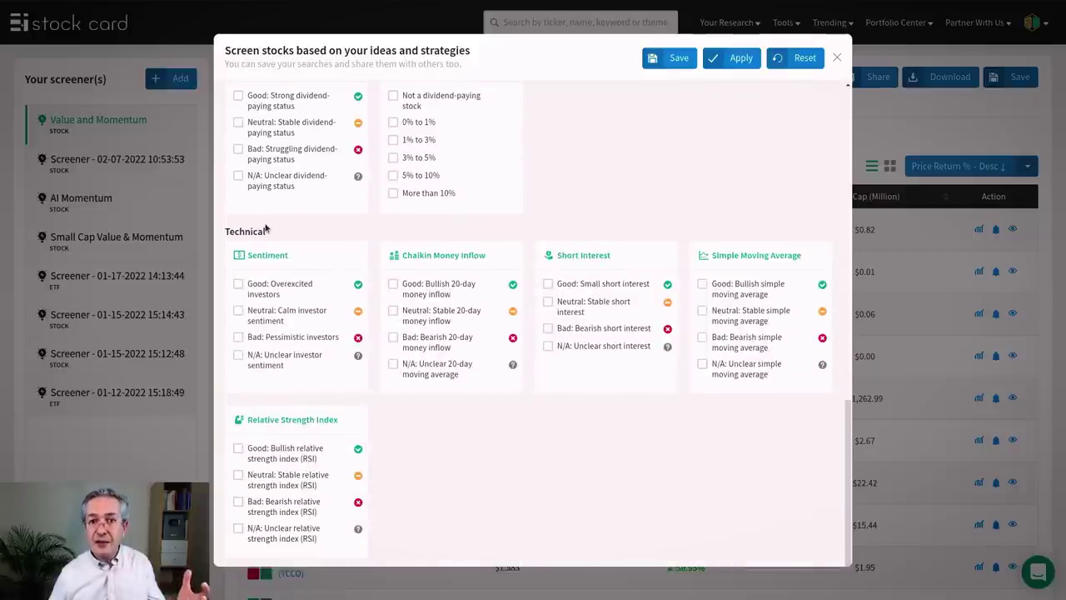
click(741, 58)
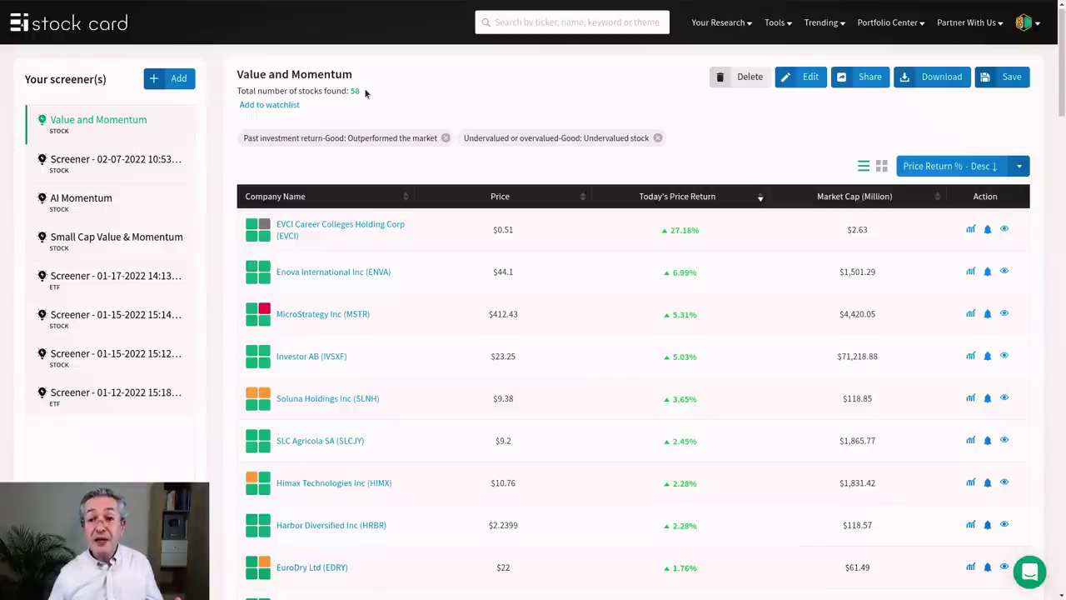
click(391, 137)
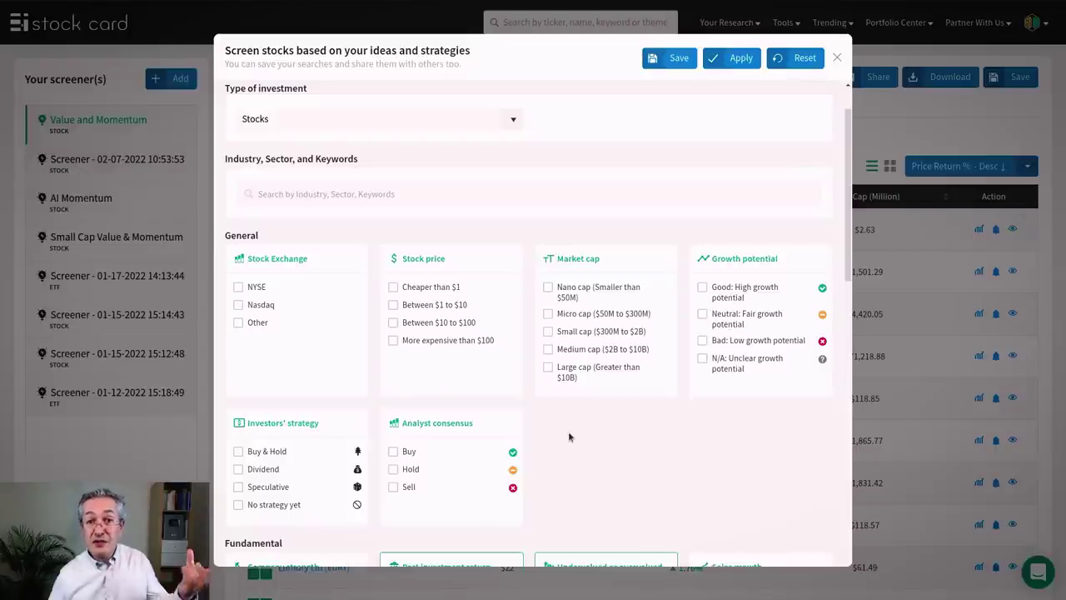
Step: Require positive sales and earnings track records and save, leaving 32 stocks
scroll(568, 431, down, 4)
scroll(580, 424, down, 2)
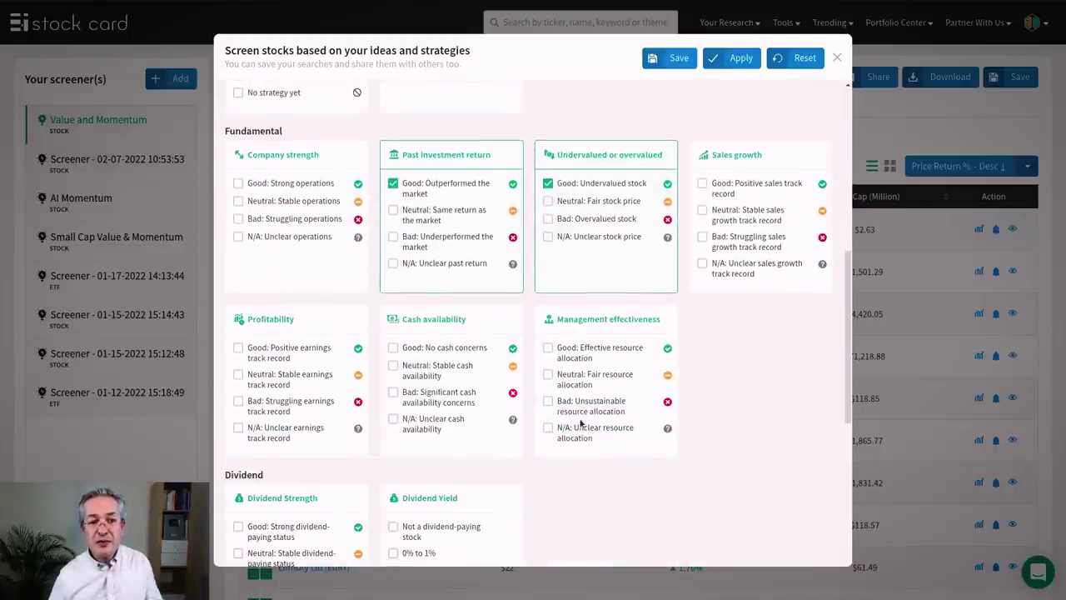
click(702, 181)
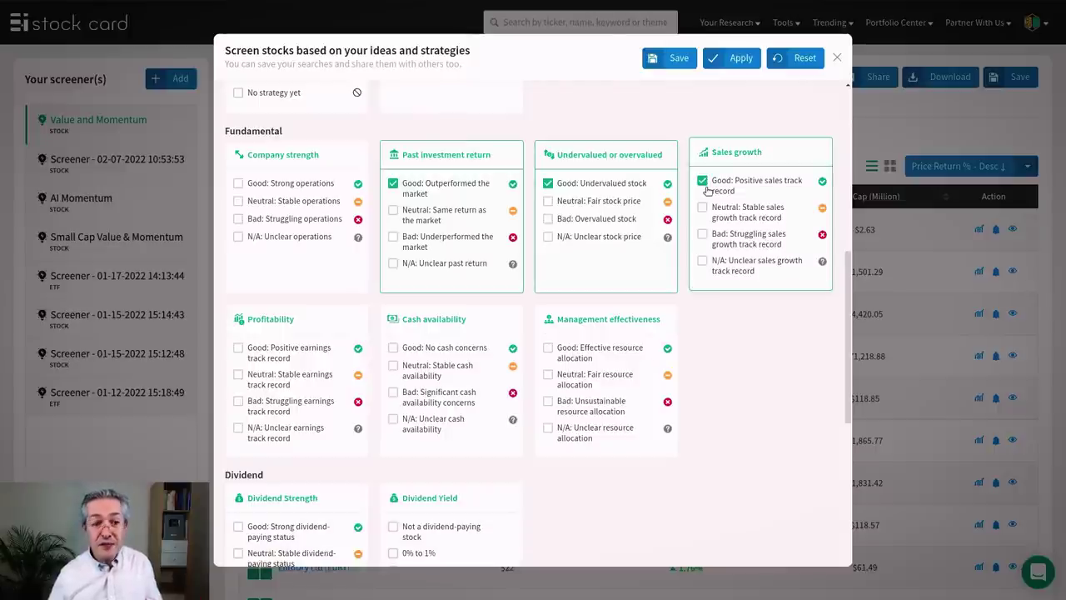
click(237, 345)
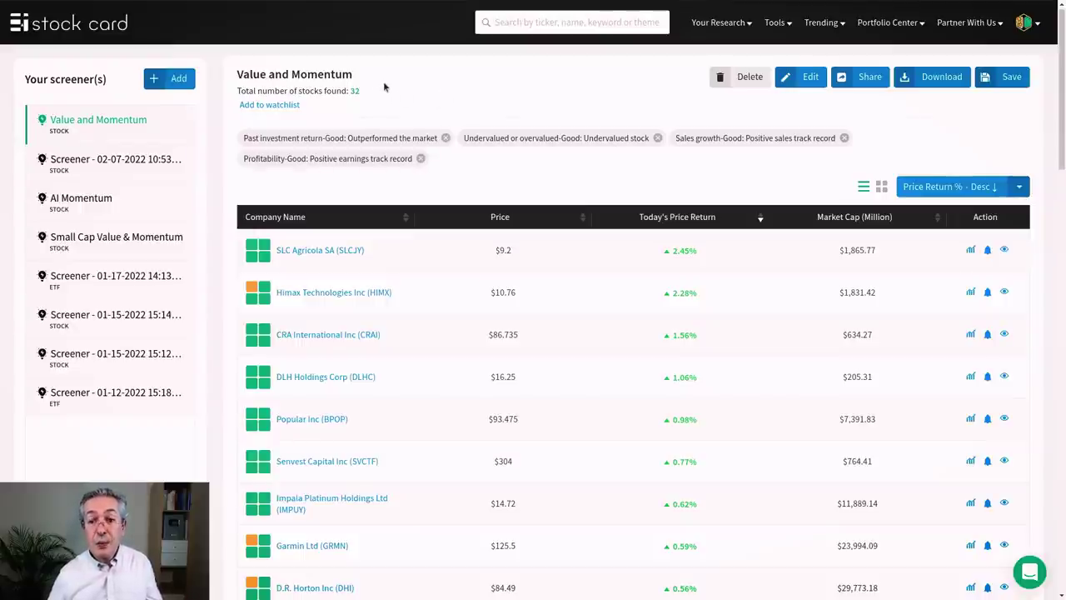
click(1007, 82)
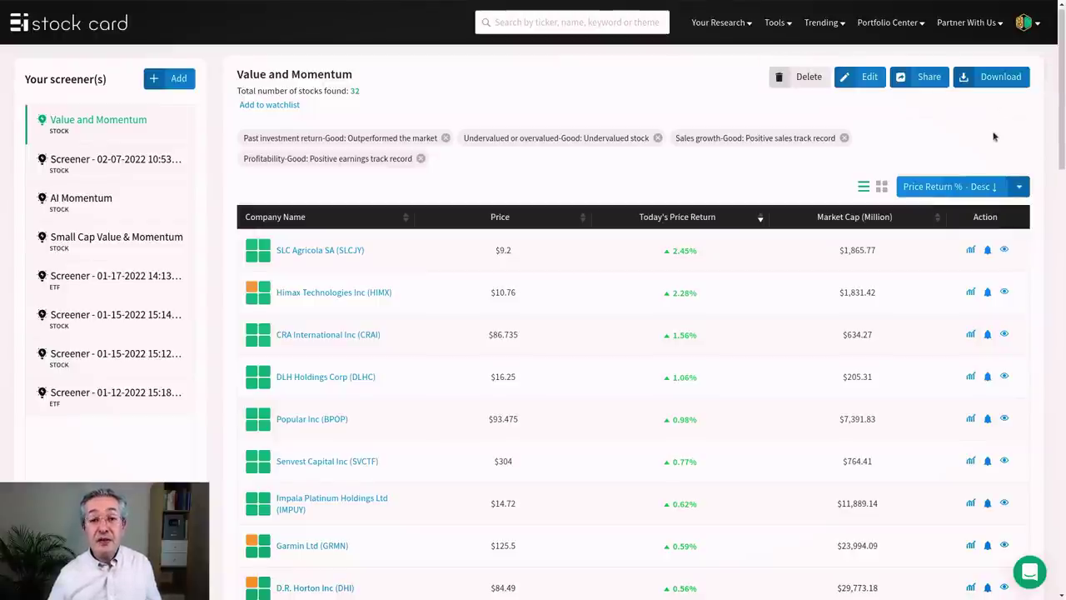
Step: Download the results, sort by Market Cap descending, and open Cisco Systems' stock page
click(904, 75)
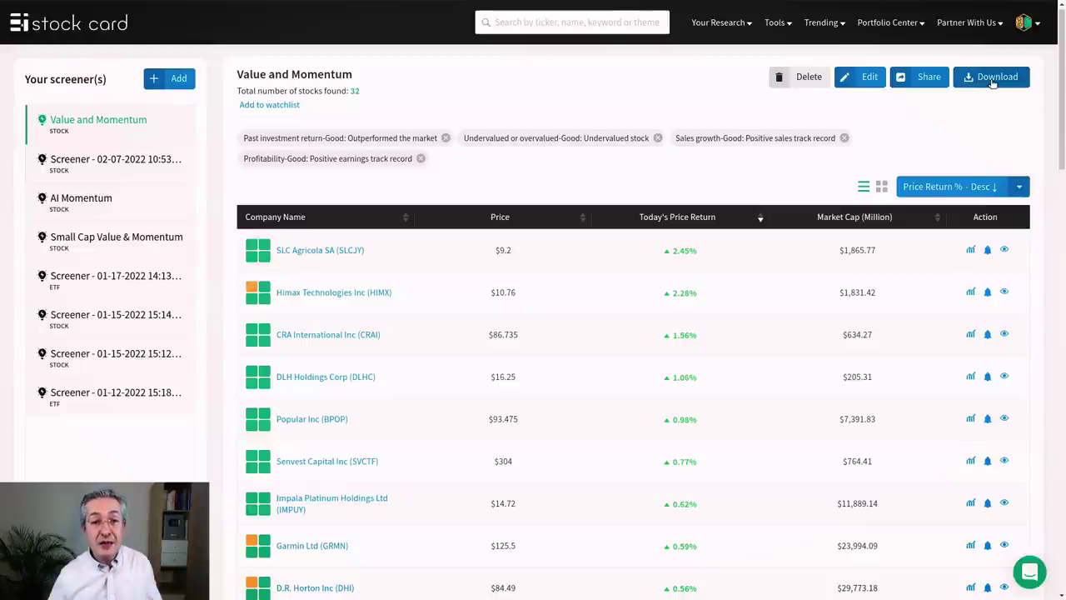
click(991, 79)
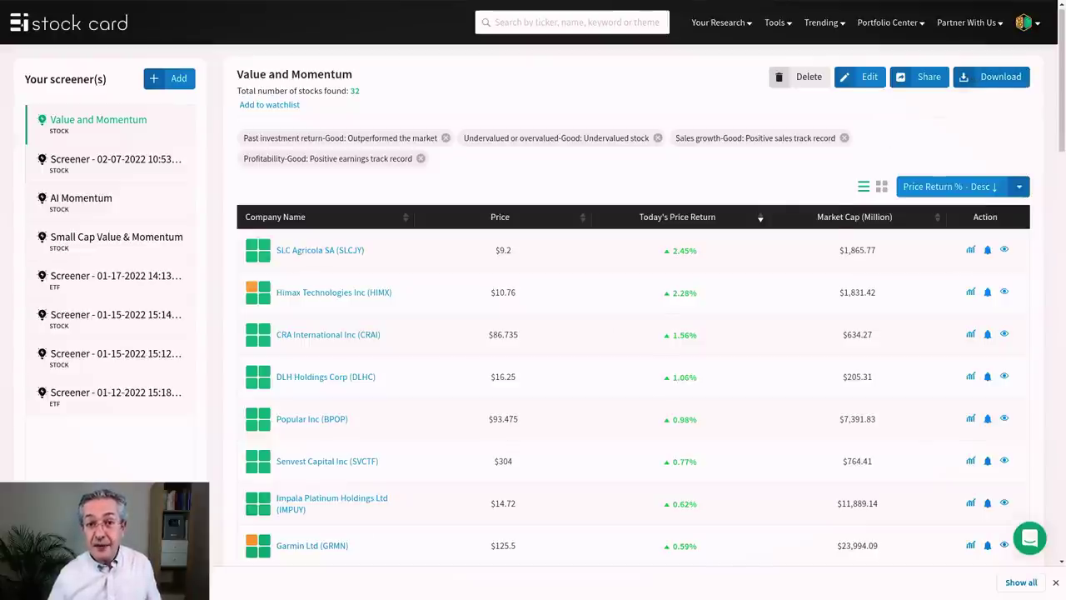
click(854, 217)
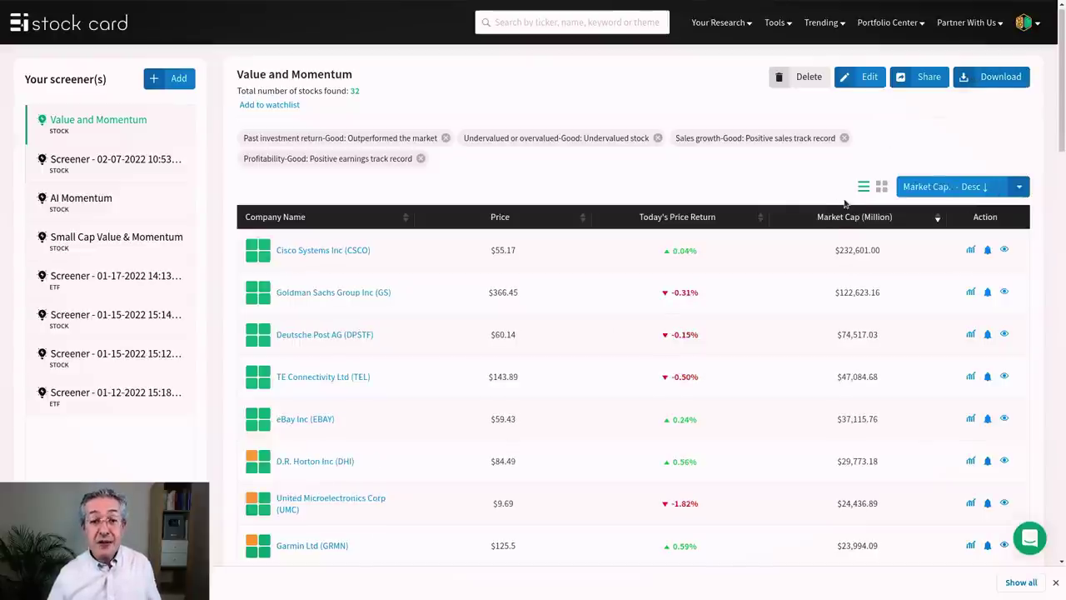
click(1003, 251)
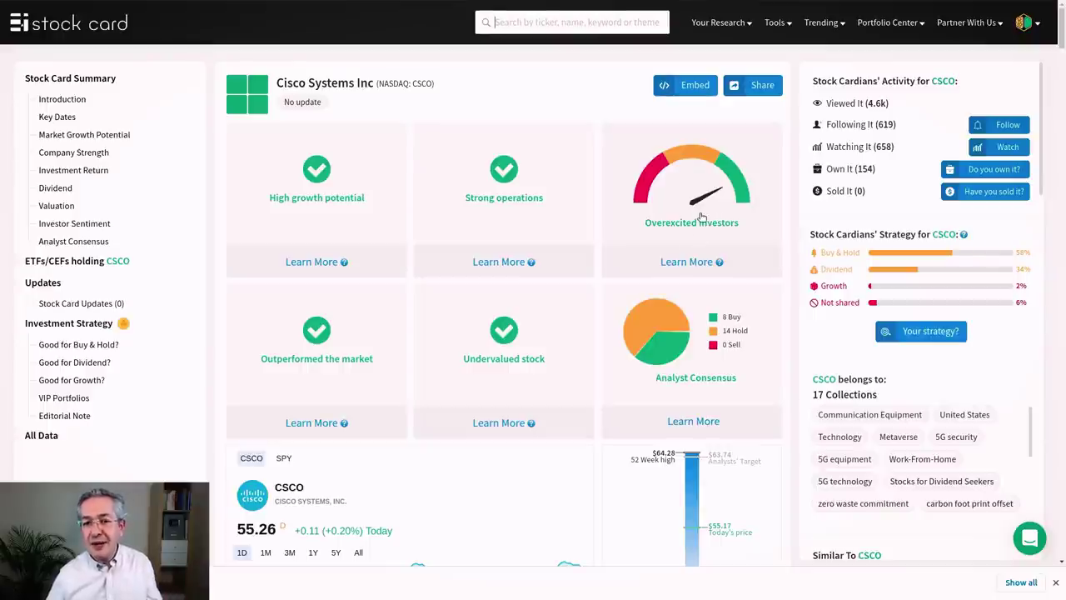
click(702, 262)
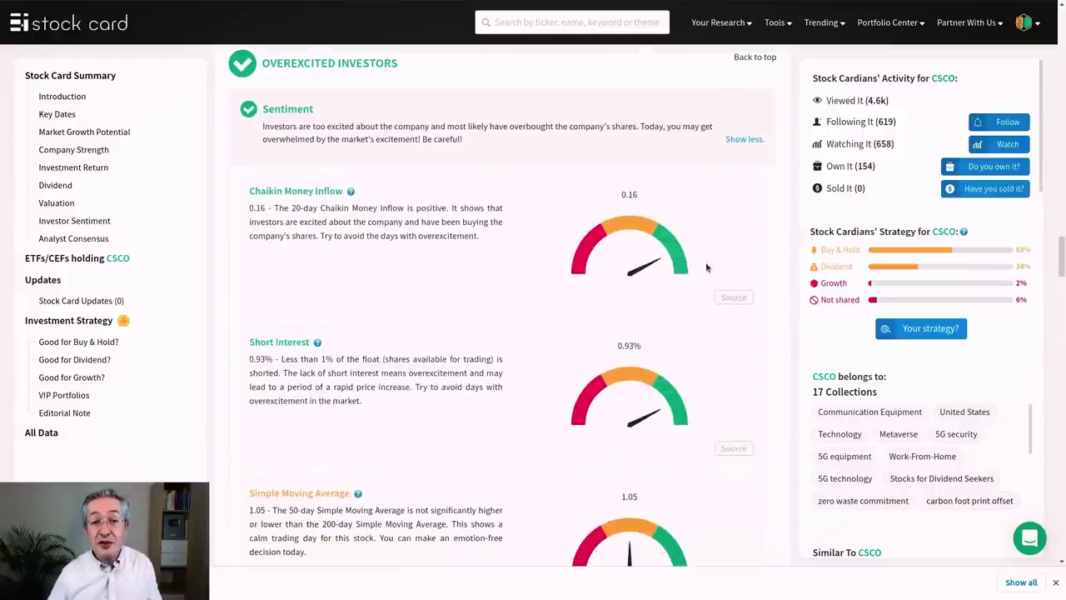
scroll(452, 402, down, 2)
scroll(454, 405, up, 1)
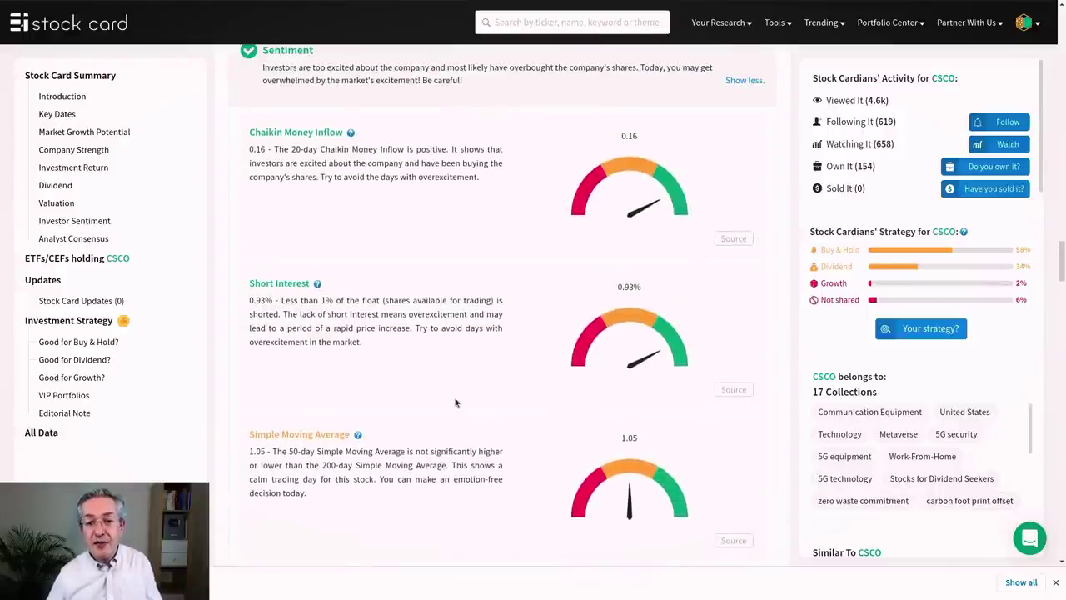
scroll(456, 403, down, 2)
scroll(456, 403, up, 1)
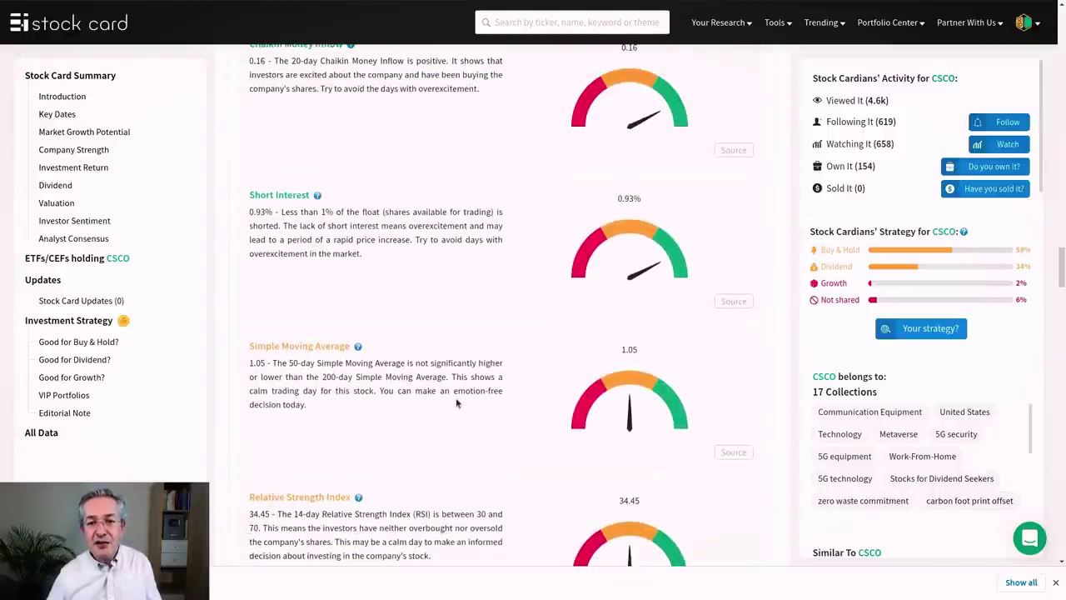
scroll(455, 403, up, 1)
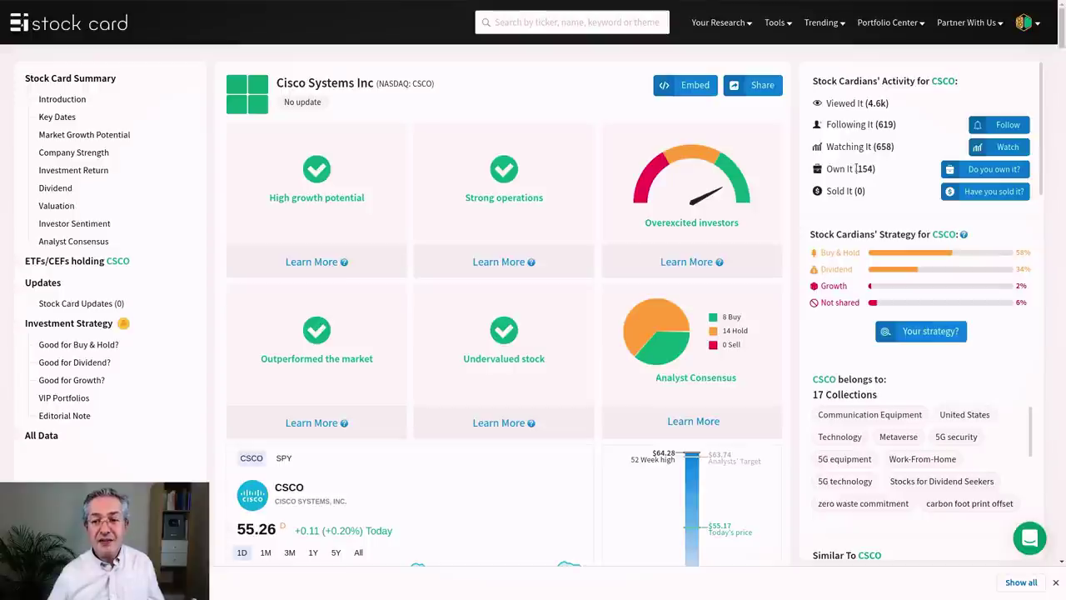
scroll(895, 209, down, 2)
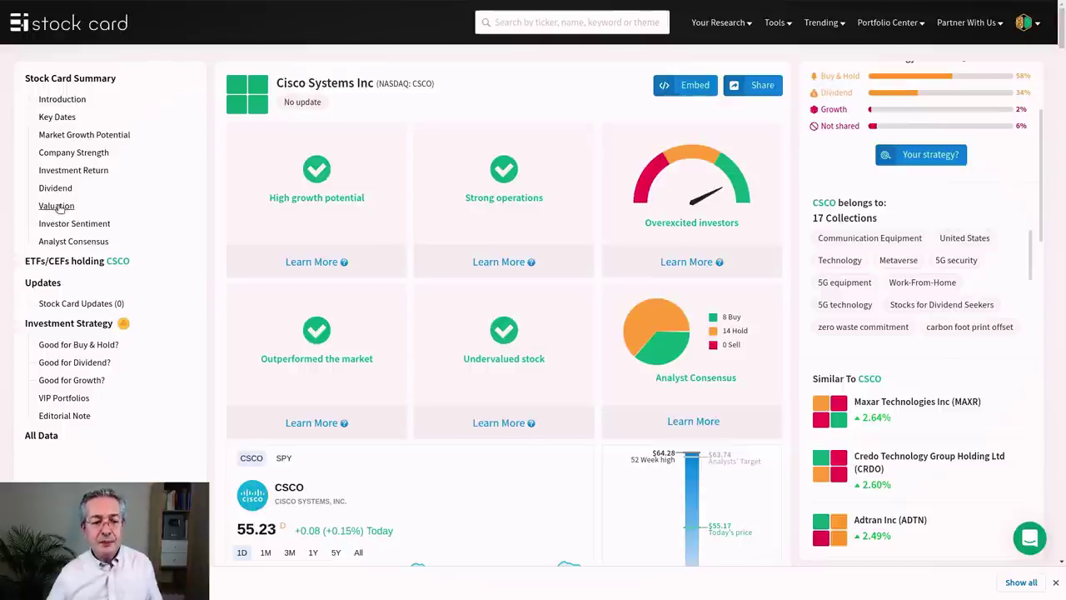
click(49, 153)
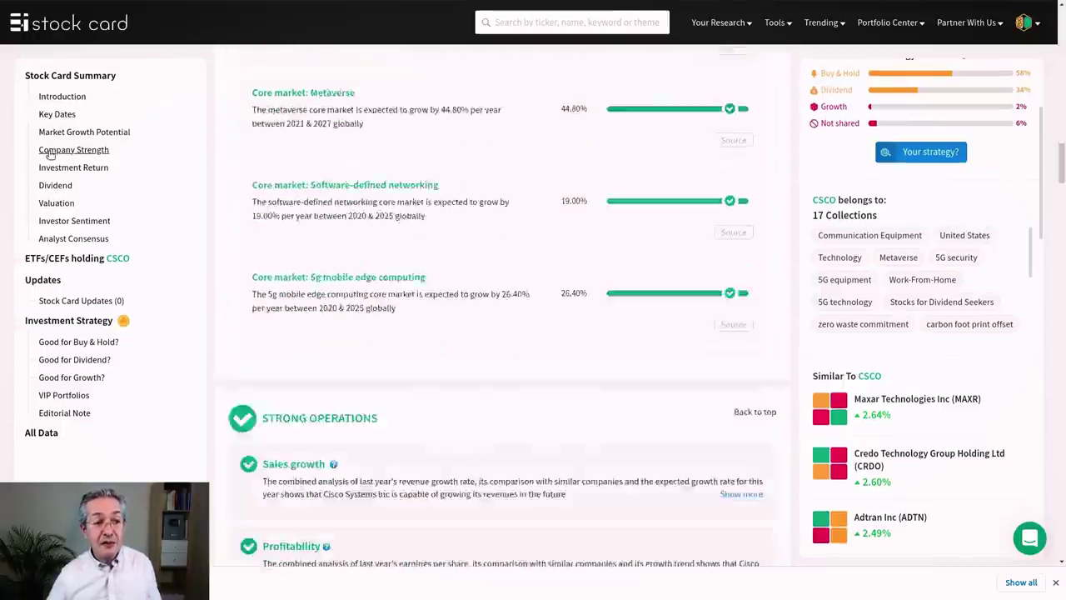
click(51, 170)
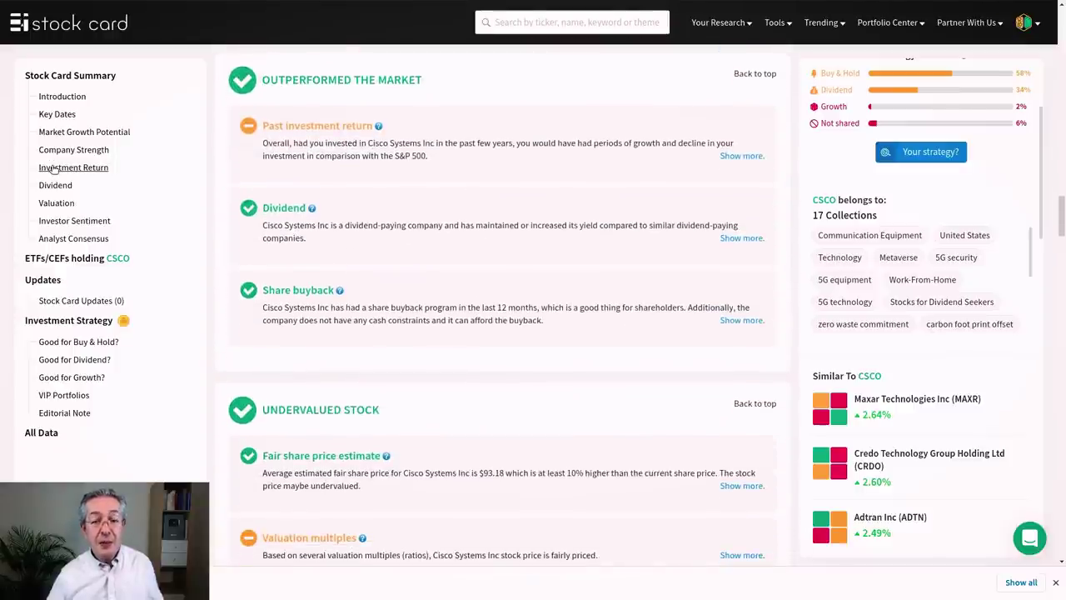
click(52, 184)
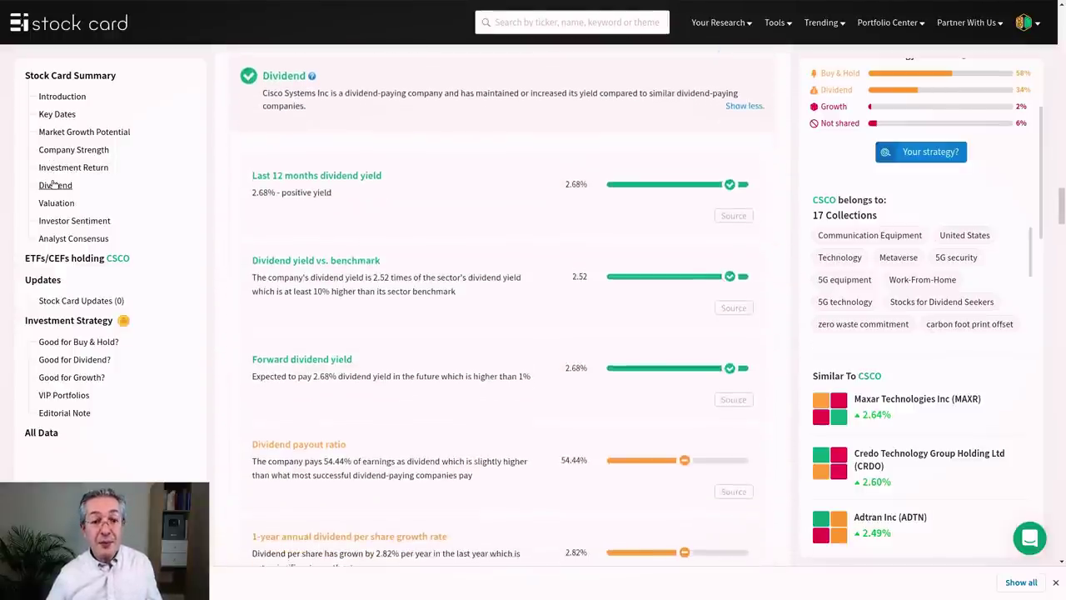
click(63, 204)
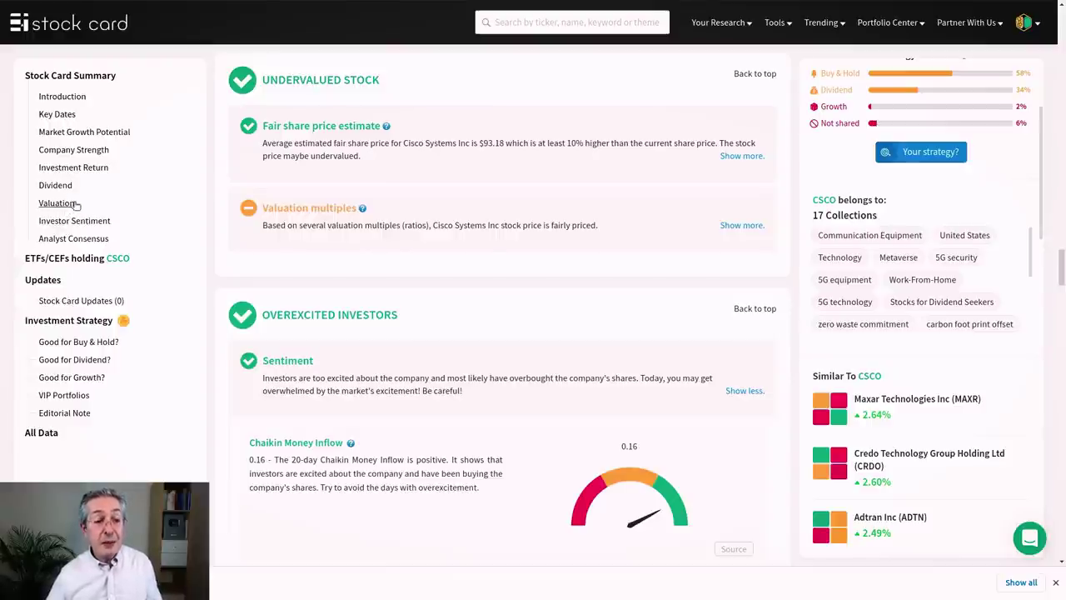
click(99, 342)
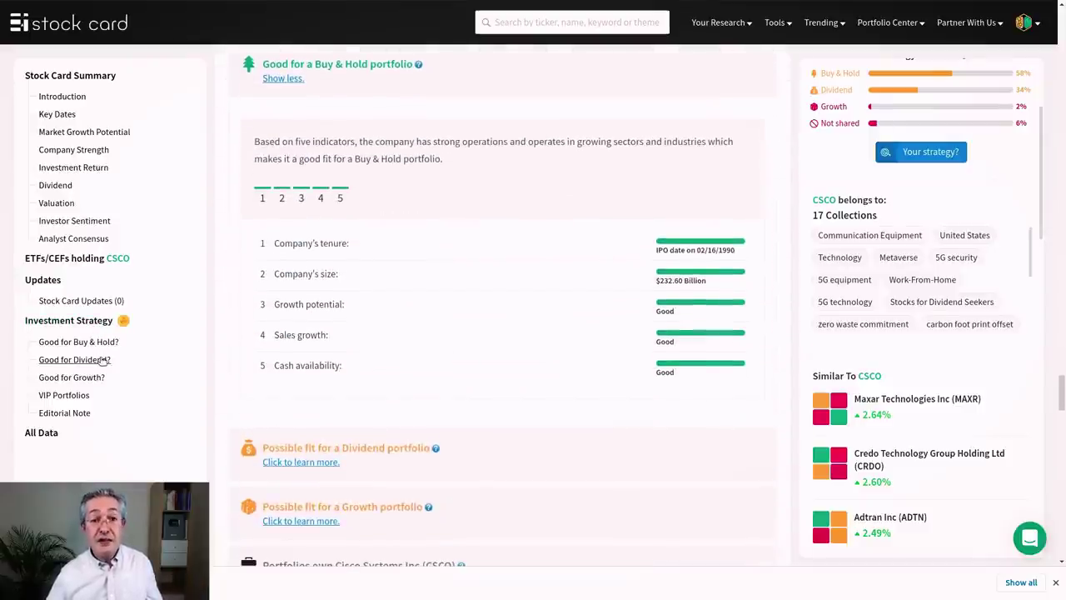
click(102, 360)
click(88, 378)
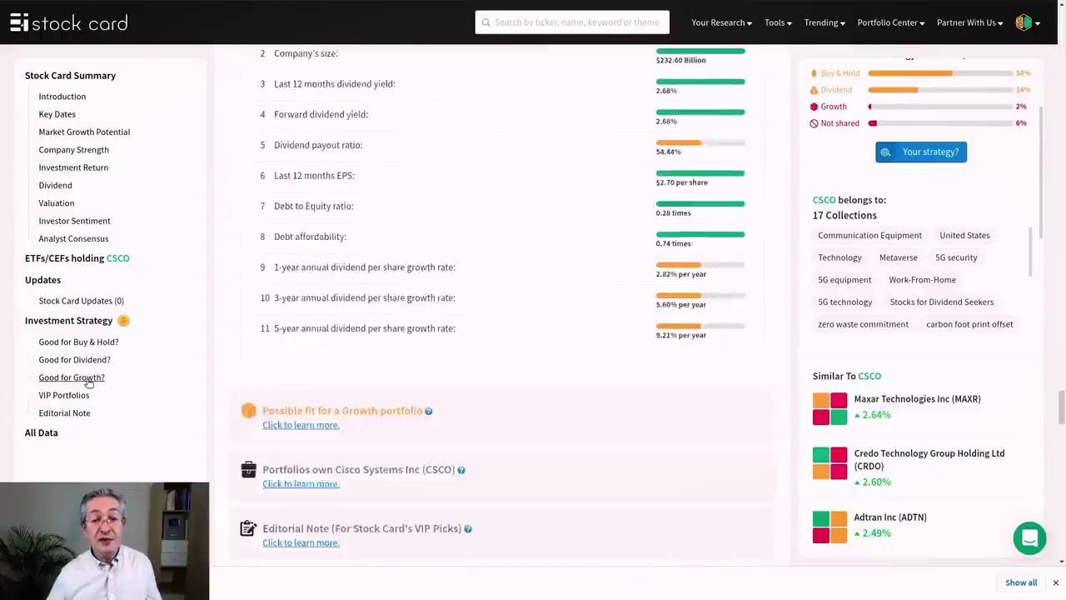
Step: Scroll up to the top of Cisco Systems' stock summary showing the 55.16 share price
scroll(657, 281, up, 15)
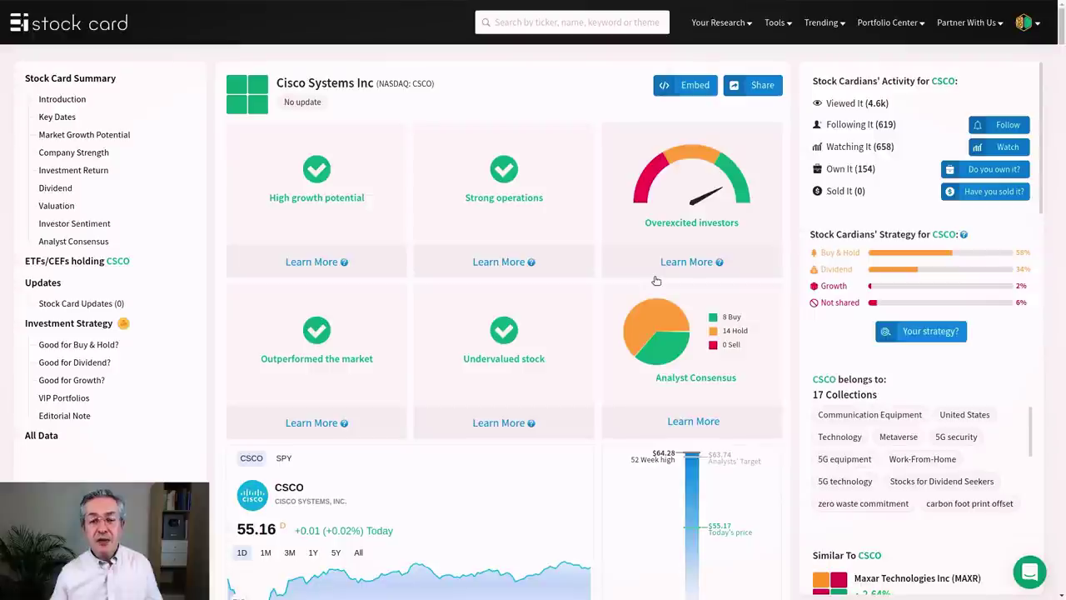